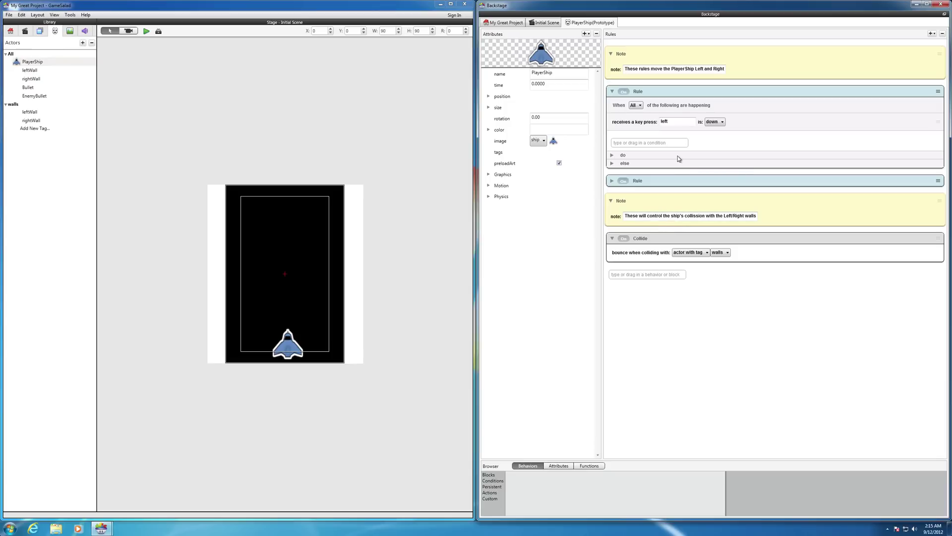
Step: Add a new rule to the PlayerShip actor with a Key condition for the space key being down
click(612, 181)
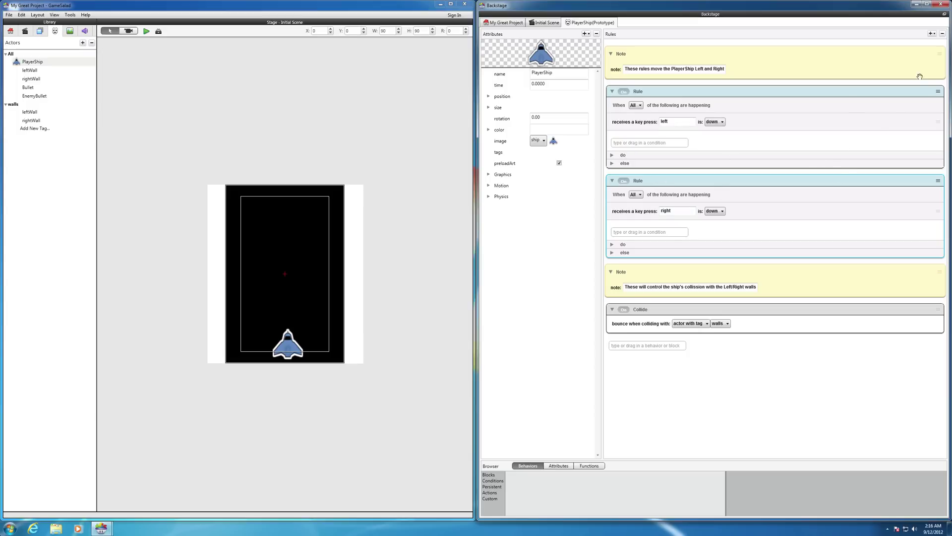
click(933, 34)
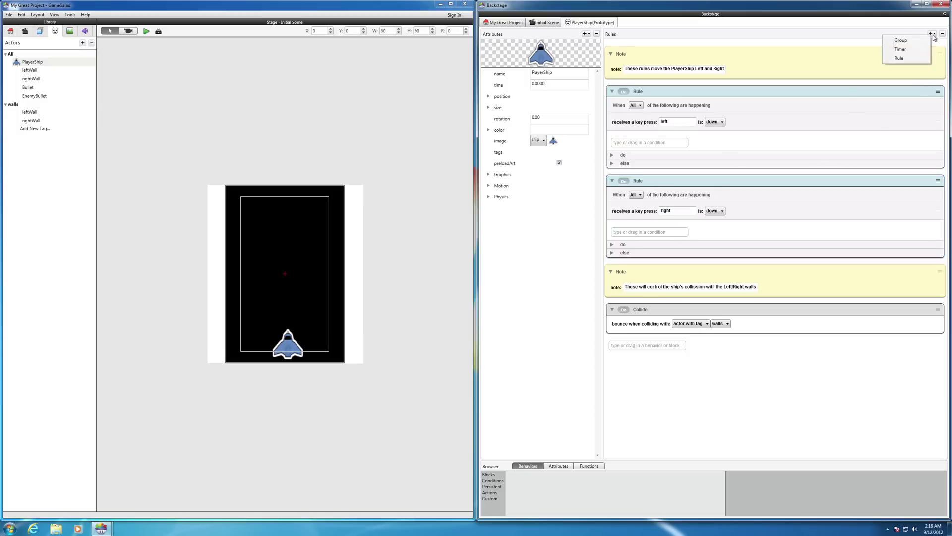
click(913, 59)
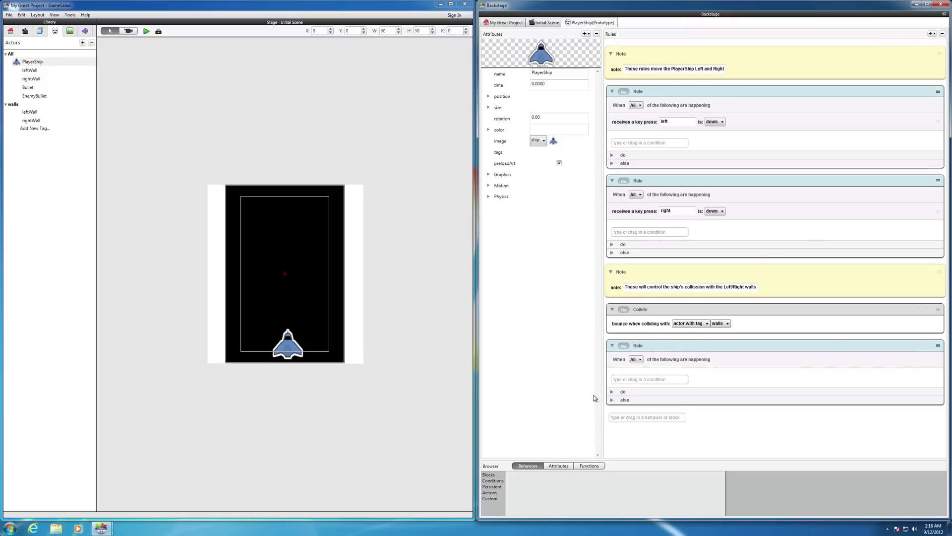
click(499, 487)
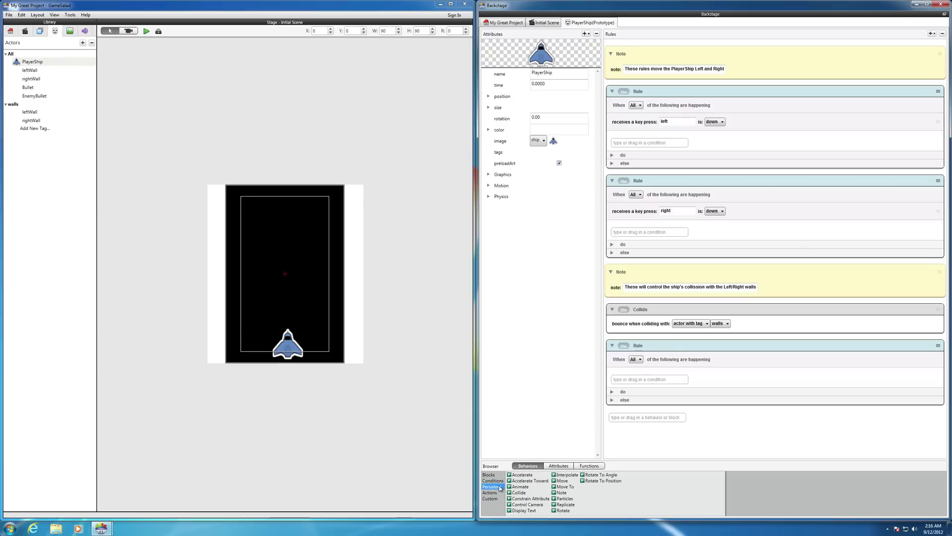
click(499, 482)
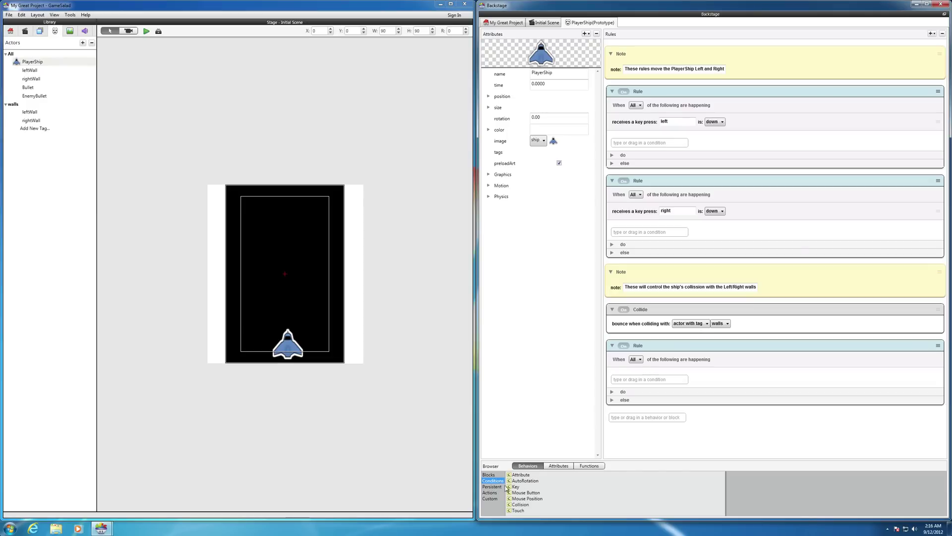
drag(515, 487, 627, 381)
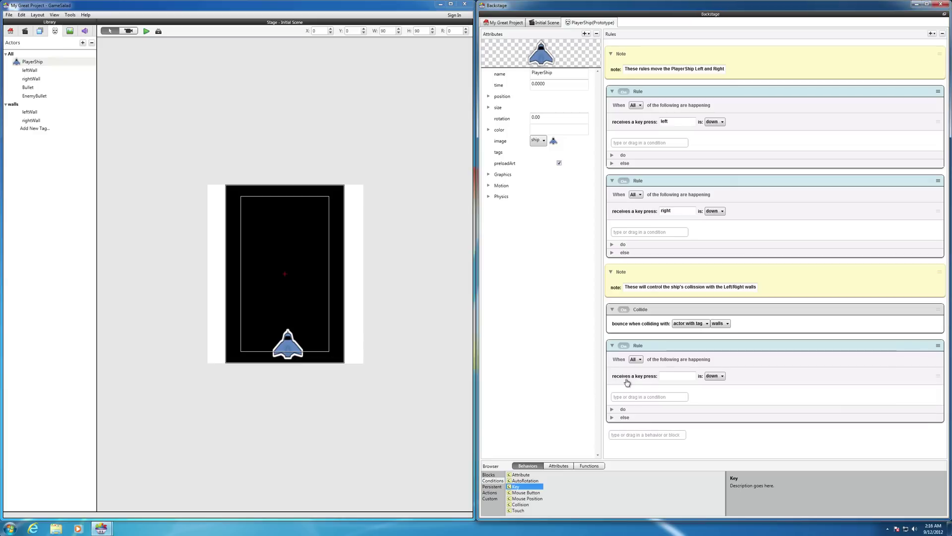
click(671, 377)
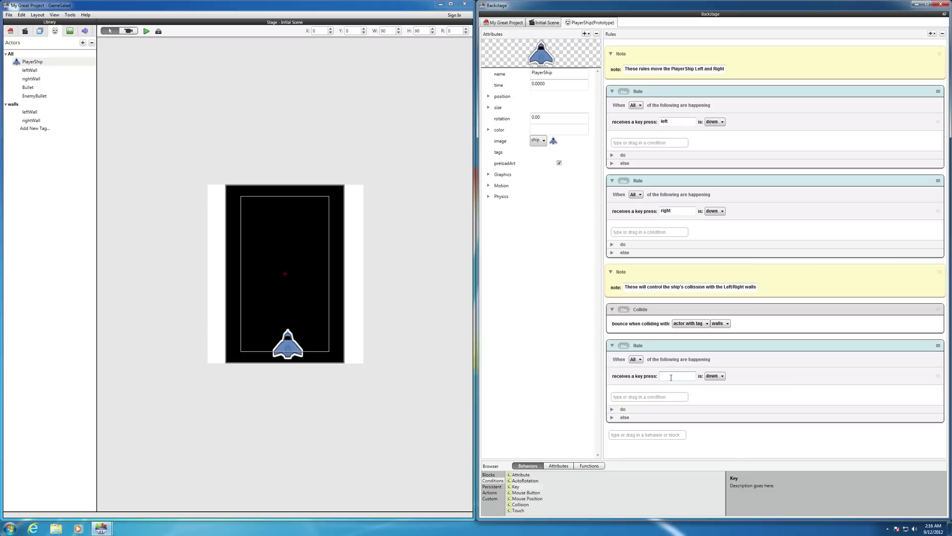
key(space)
Step: Add a Spawn Actor action to the space-key rule's do section and make it spawn the Bullet actor
click(612, 410)
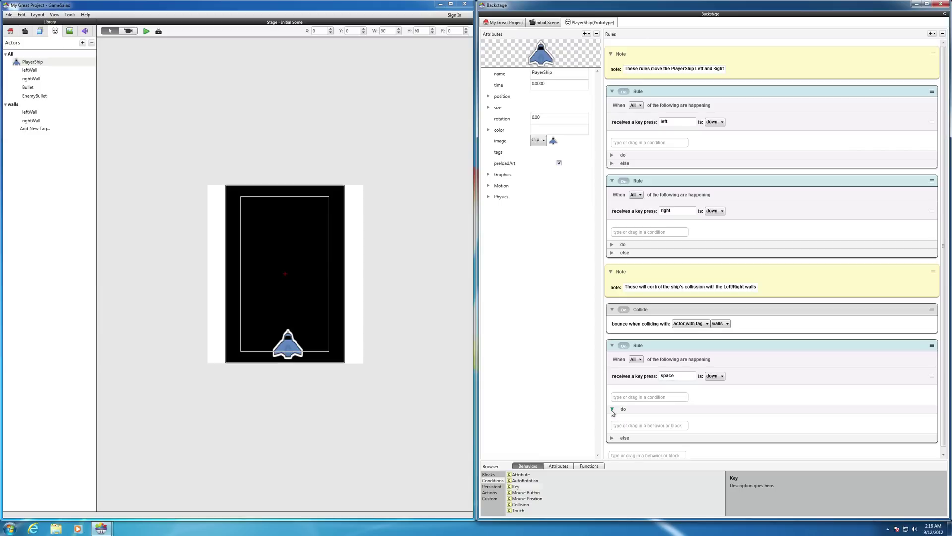
click(490, 492)
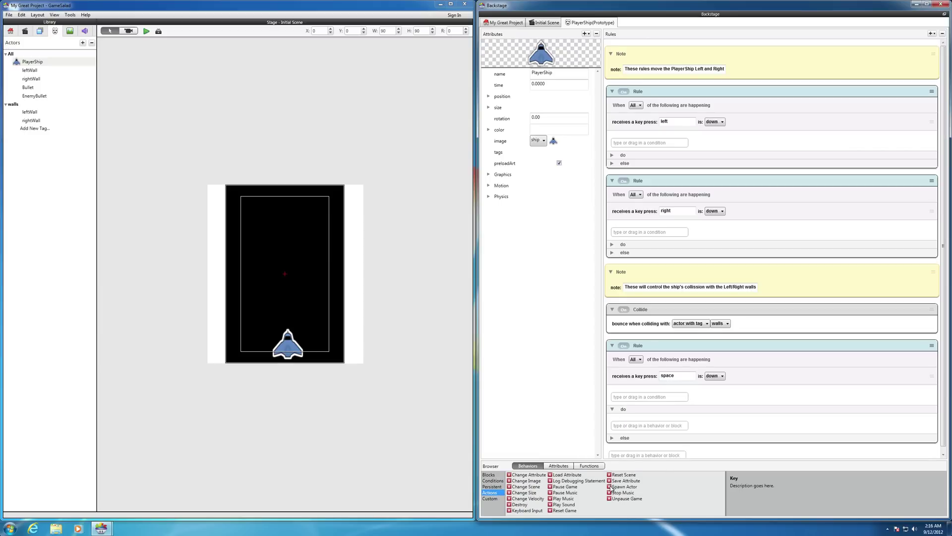
drag(610, 487, 626, 426)
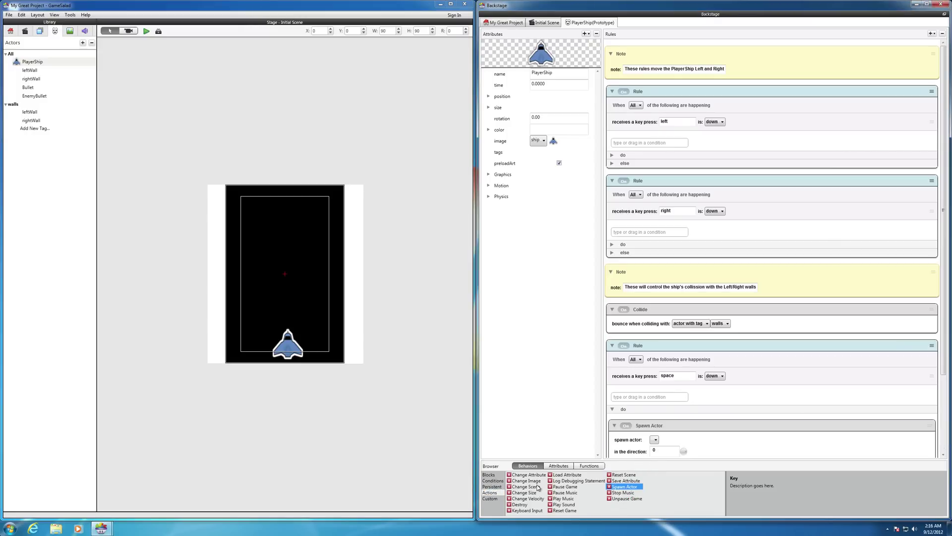
scroll(648, 396, down, 5)
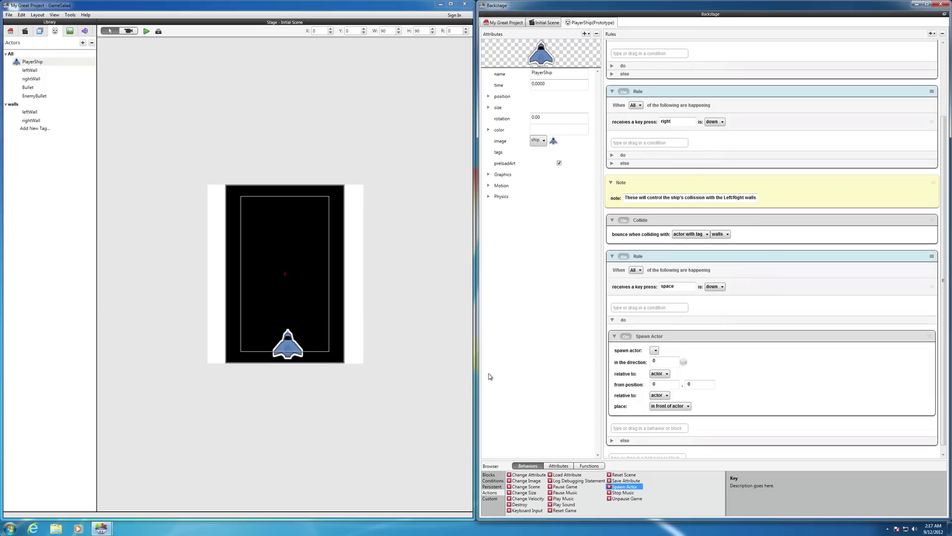
click(655, 350)
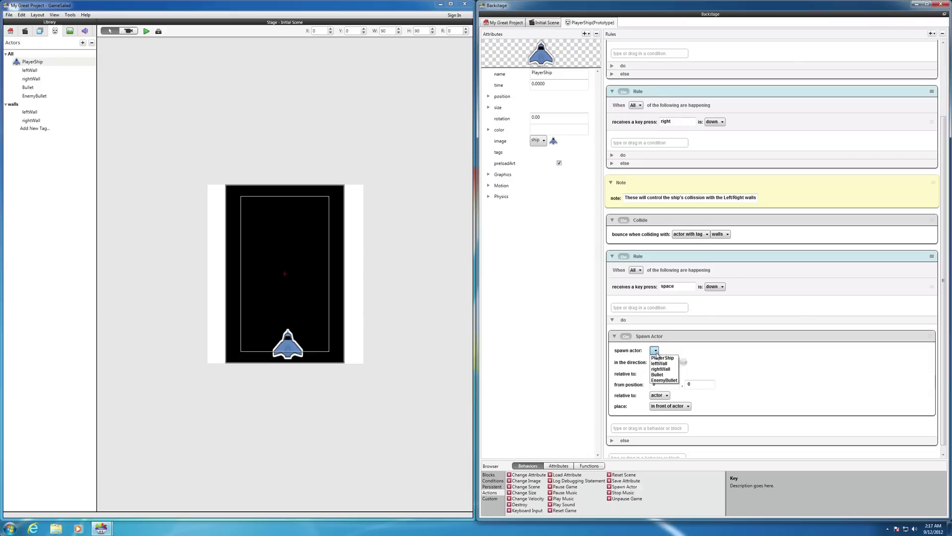
click(662, 375)
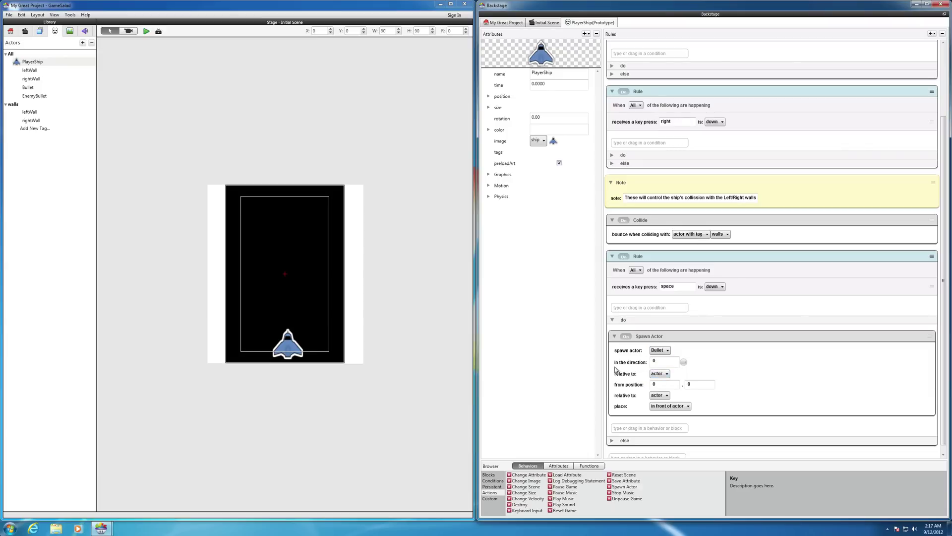
Step: Set the Spawn Actor direction to 90
drag(686, 366, 649, 363)
click(681, 360)
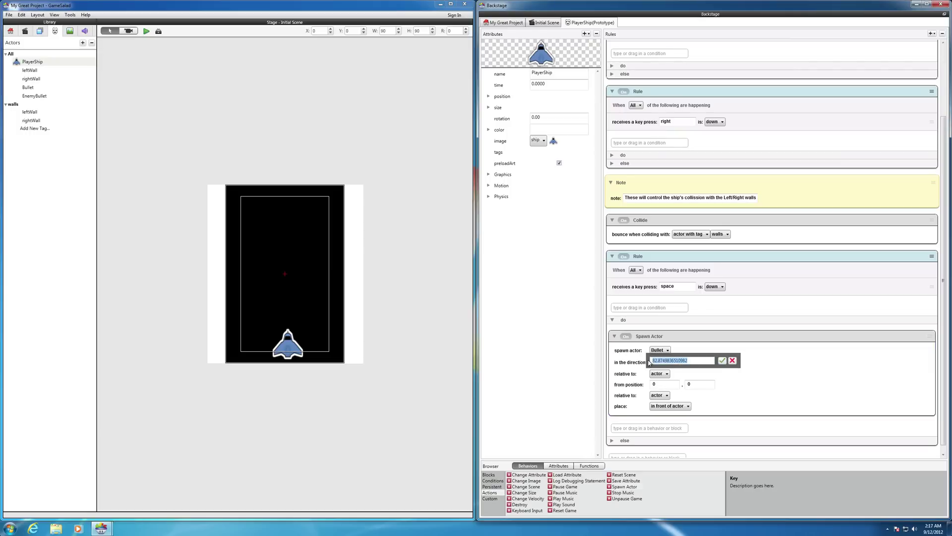
click(650, 363)
drag(688, 360, 640, 364)
text(90)
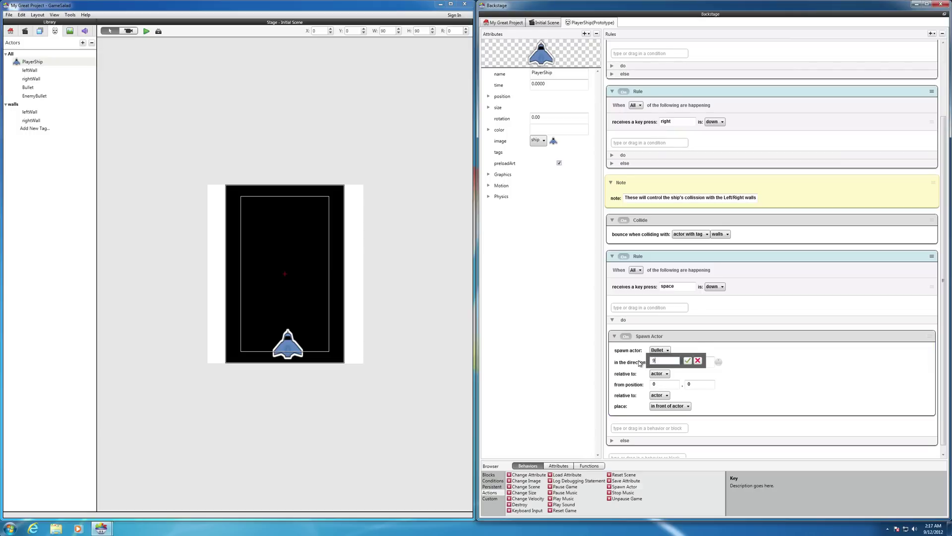
click(691, 361)
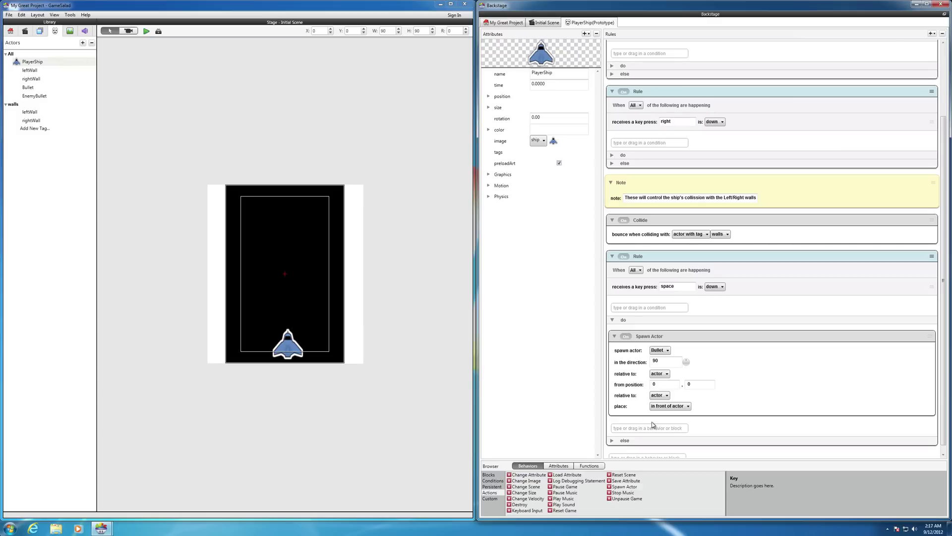
Step: Place the spawned Bullet at the front of layer and set its vertical spawn position to 30
click(689, 407)
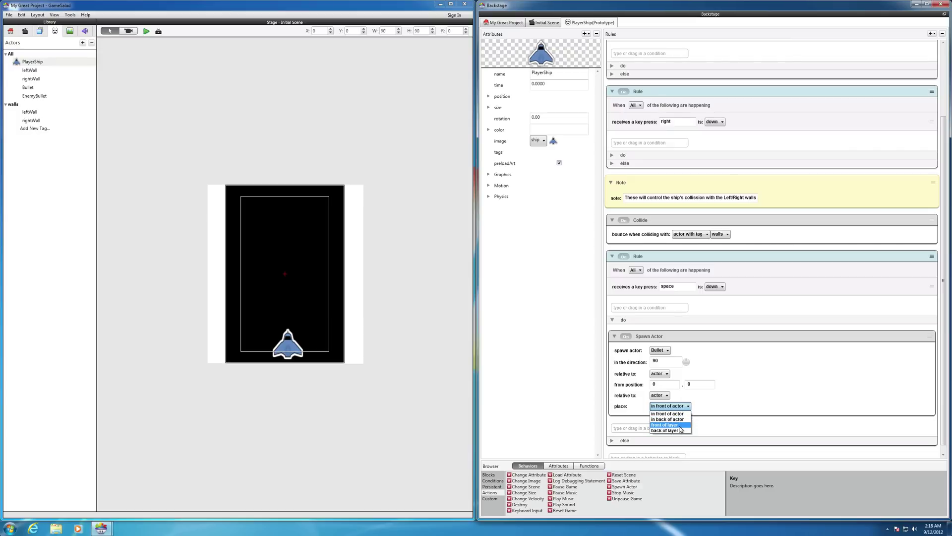
click(681, 425)
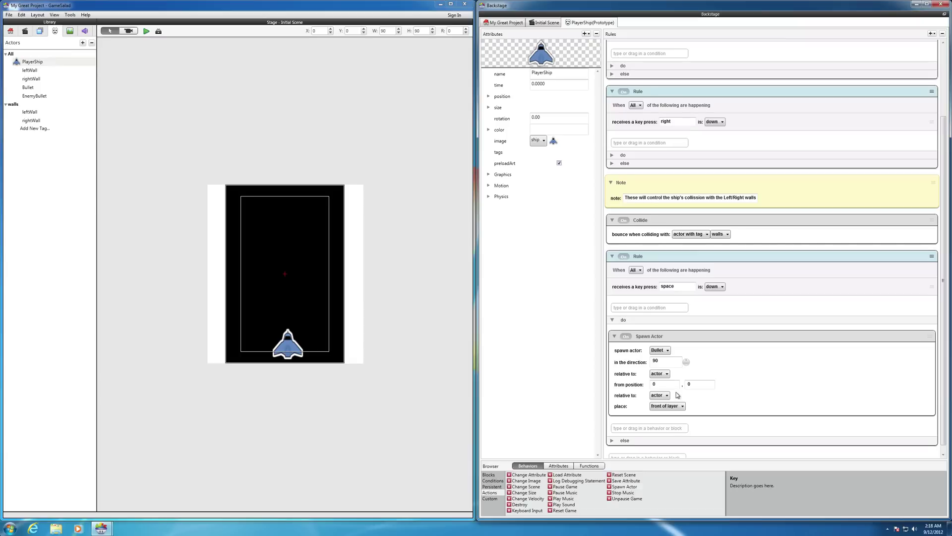
click(693, 384)
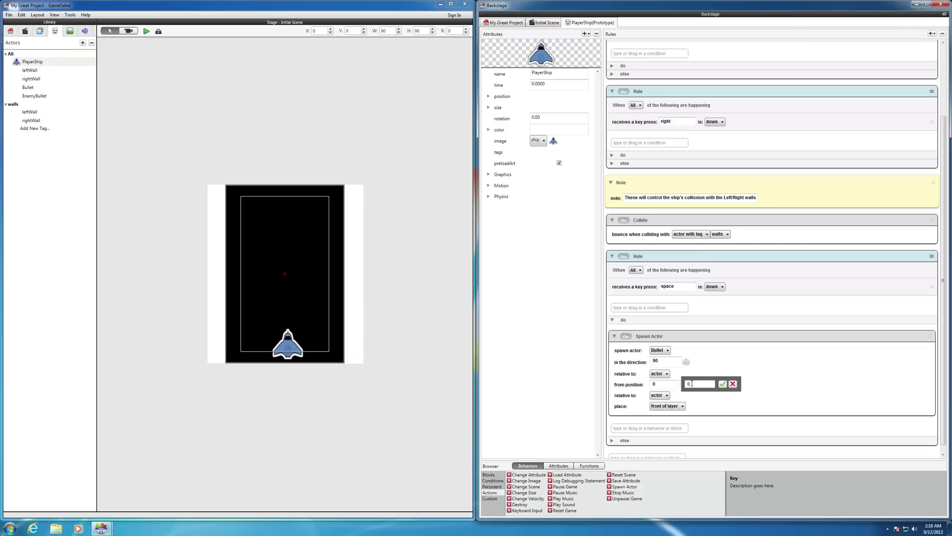
key(BackSpace)
text(30)
key(Return)
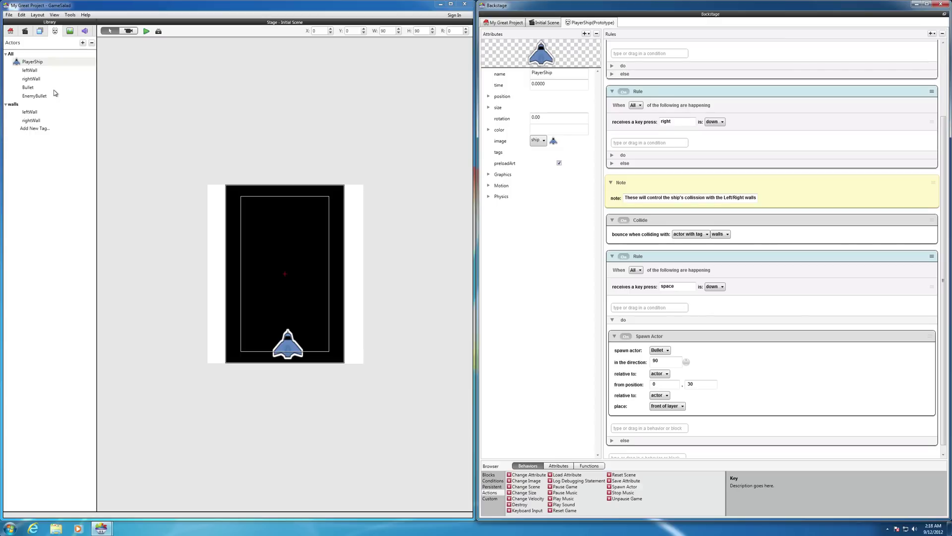
Step: Open the Bullet actor for editing and add a persistent Move behavior to its rules
double_click(28, 88)
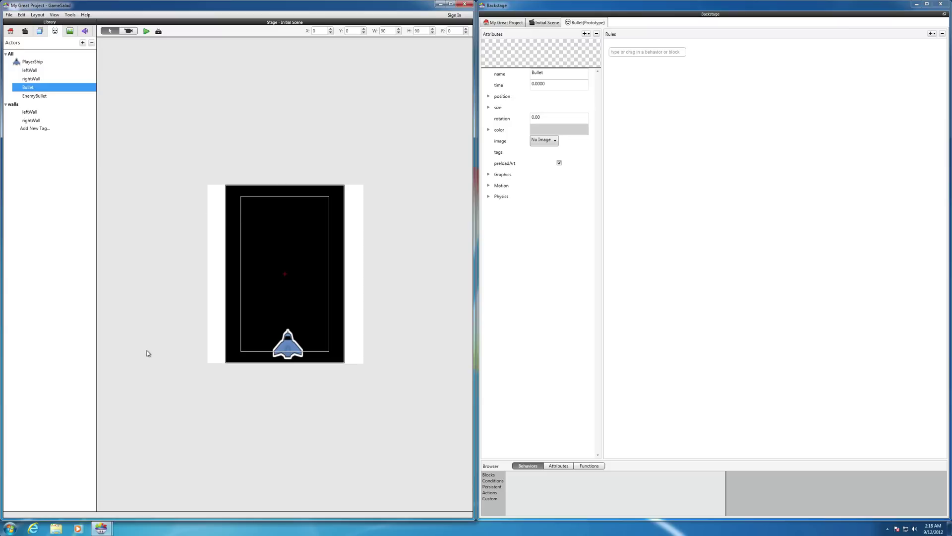
click(489, 493)
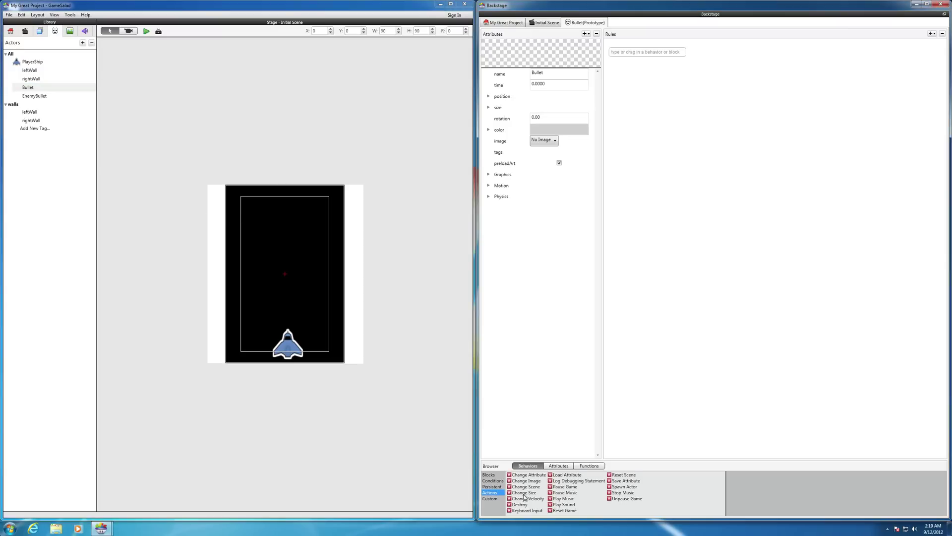
click(493, 487)
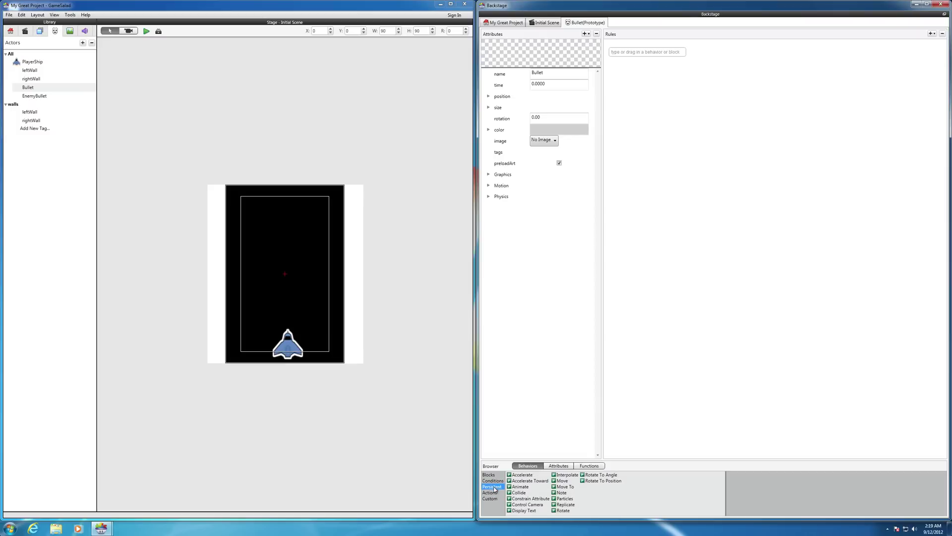
click(561, 481)
drag(559, 485, 634, 188)
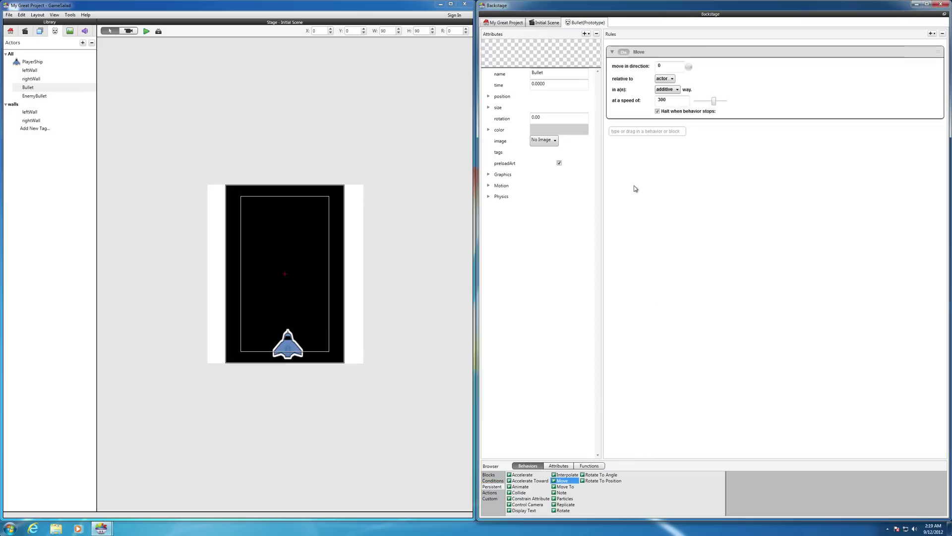
Step: Set the direction of the Bullet's Move behavior to 90
click(671, 66)
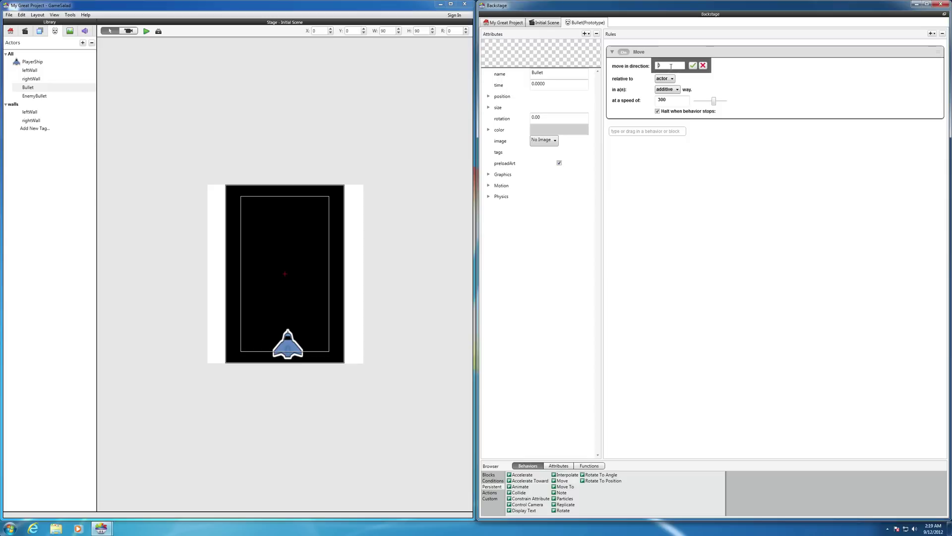
double_click(668, 66)
text(90)
click(695, 66)
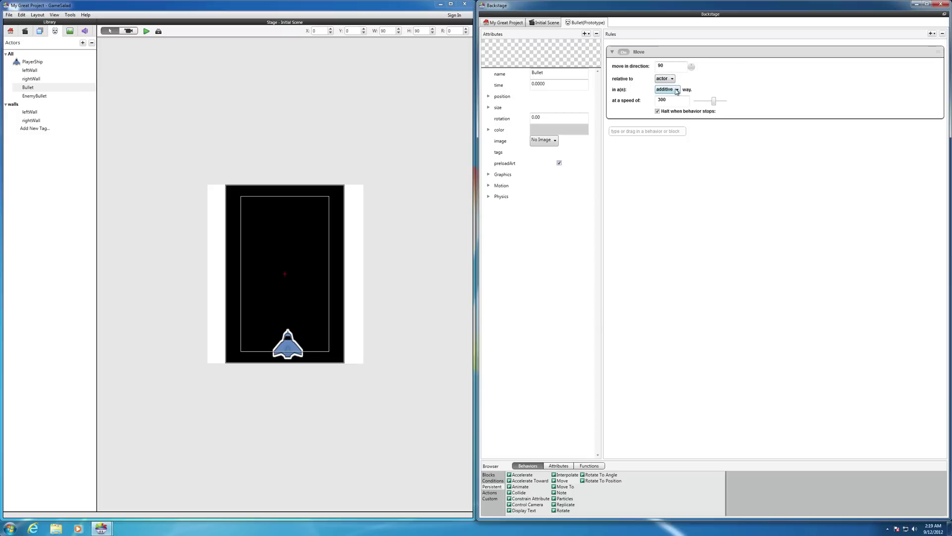
Step: Set the speed of the Bullet's Move behavior to 200
click(658, 100)
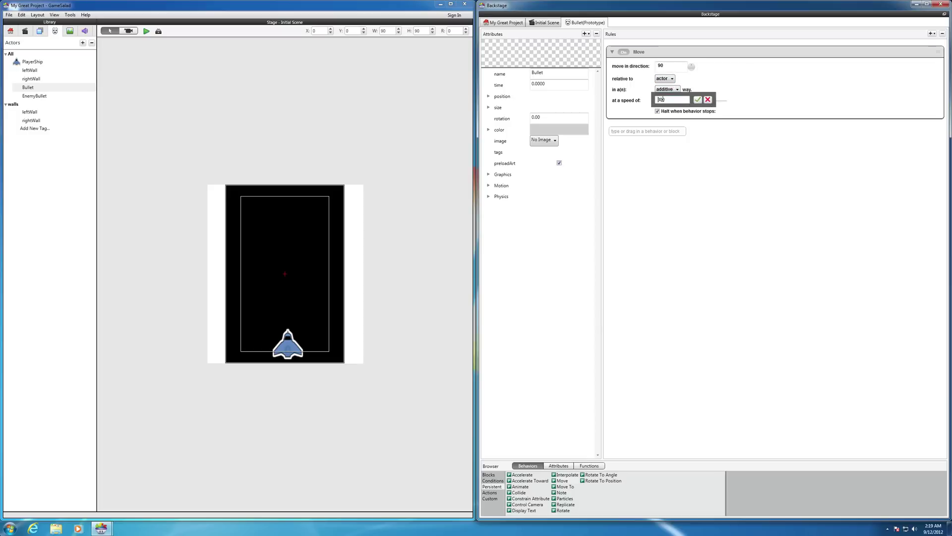
drag(665, 99, 656, 101)
key(Right)
key(BackSpace)
key(BackSpace)
key(BackSpace)
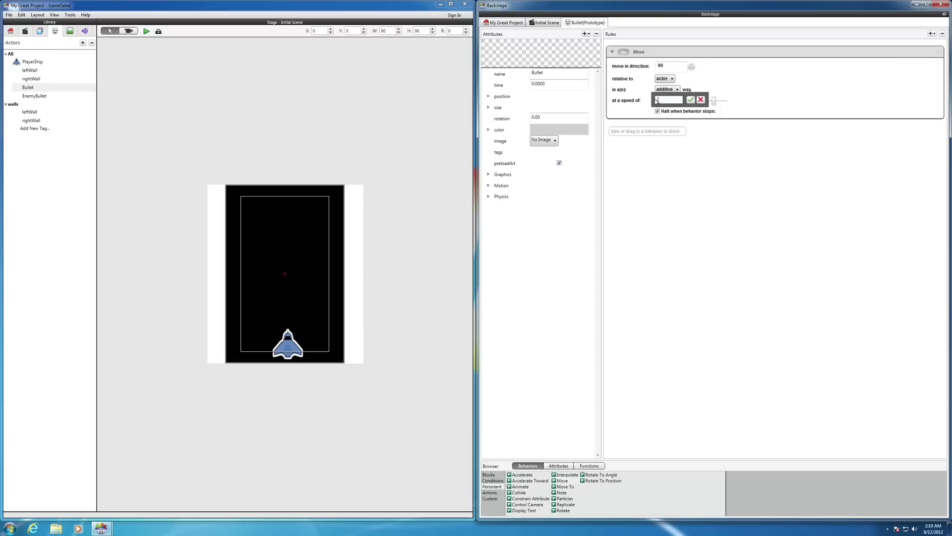
text(200)
click(696, 101)
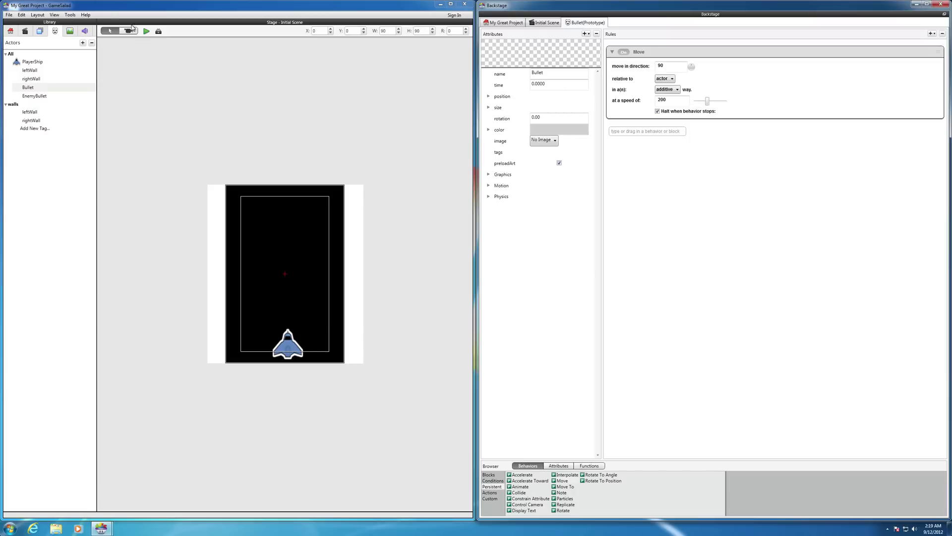
Step: Preview the Initial Scene to test the game, then pause it and return to the editor
click(146, 32)
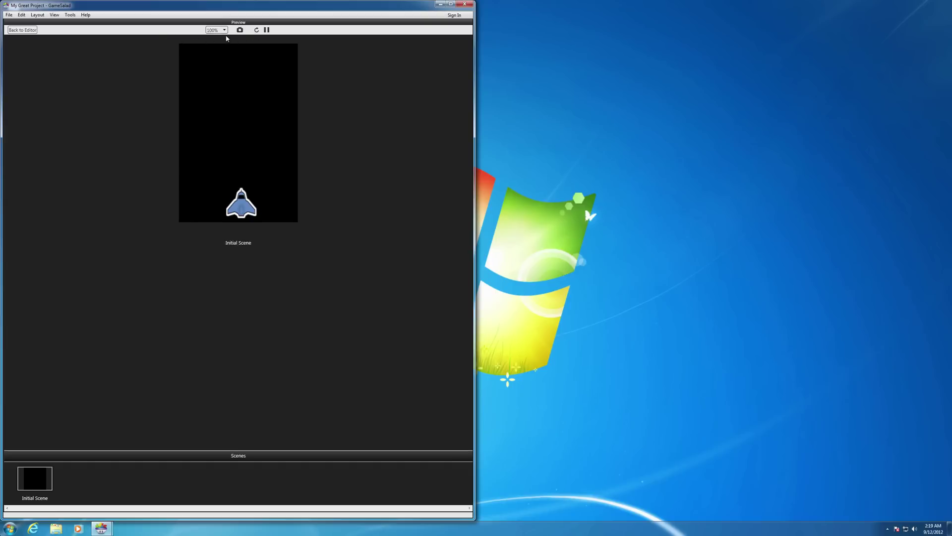
click(267, 30)
click(21, 30)
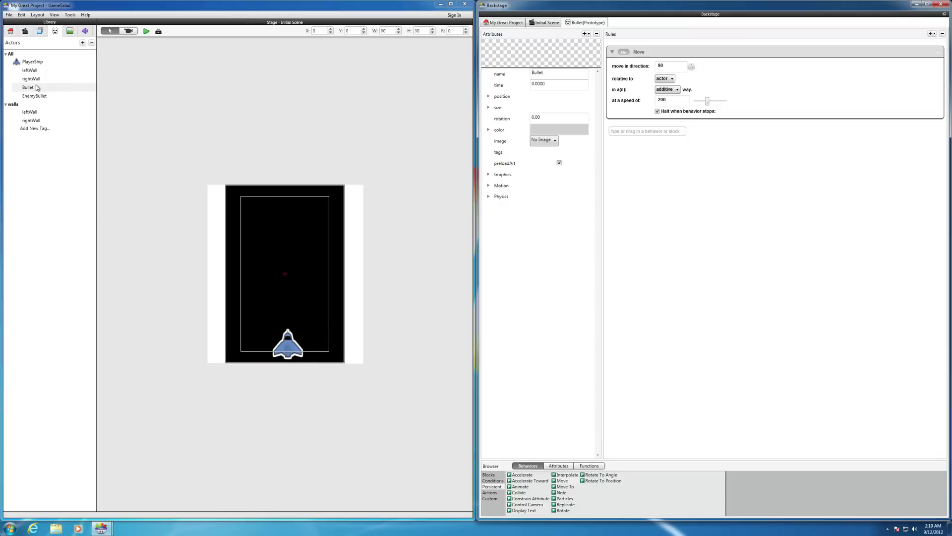
Step: Reopen the PlayerShip actor and check the space-key rule's condition and its Spawn Actor settings
double_click(32, 62)
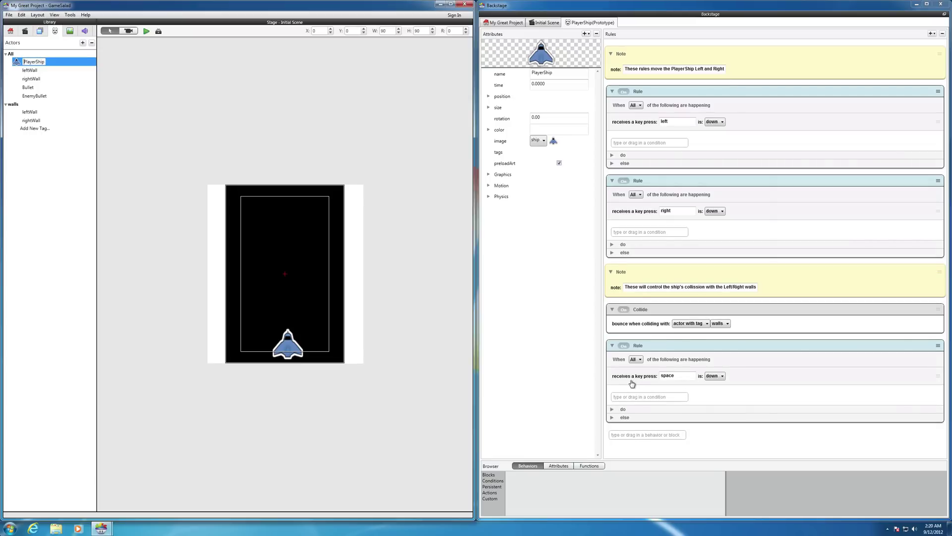
click(719, 379)
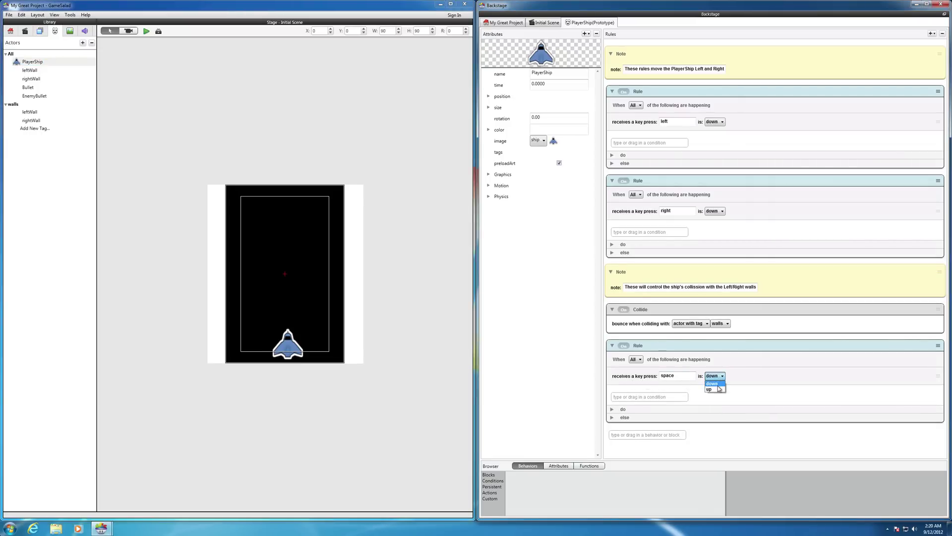
click(720, 385)
click(612, 409)
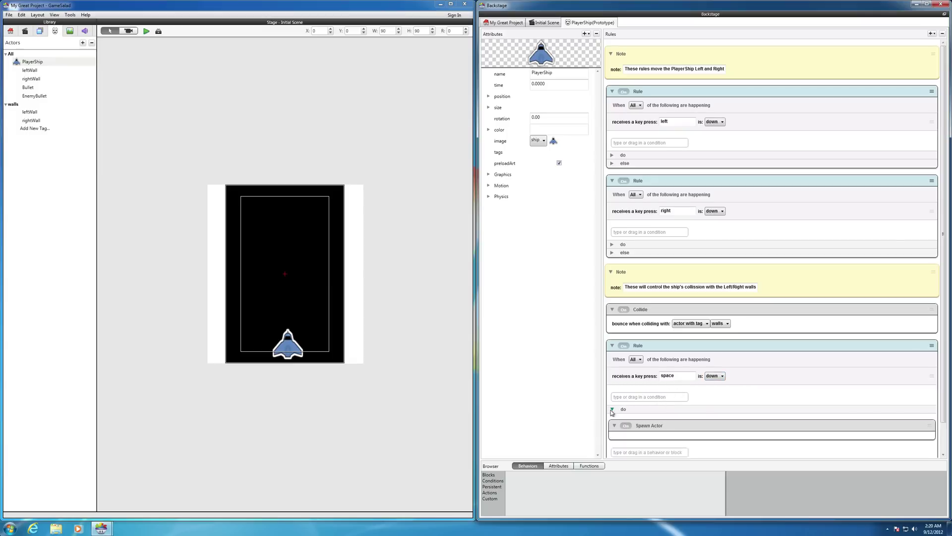
scroll(626, 420, down, 3)
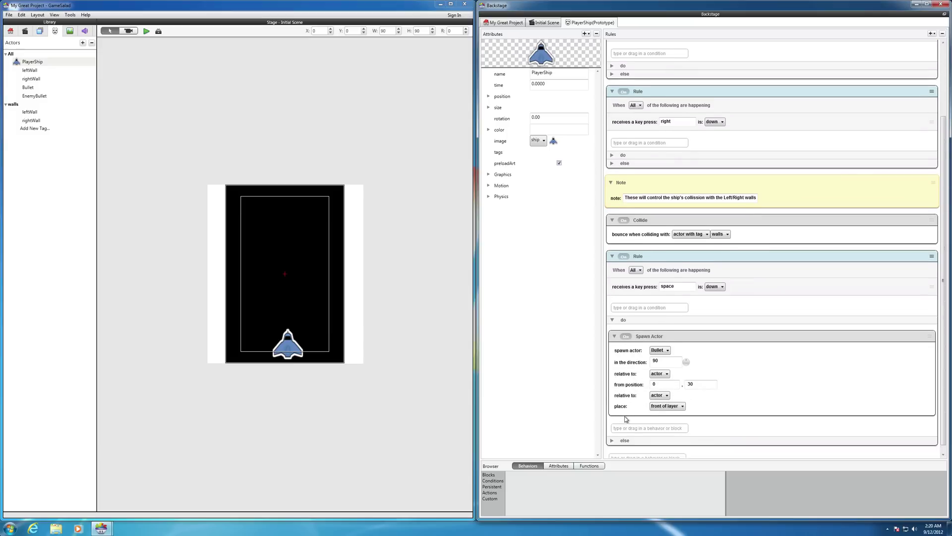
Step: Set the placement of the spawned Bullet to in front of actor in the space-key rule
scroll(625, 419, down, 1)
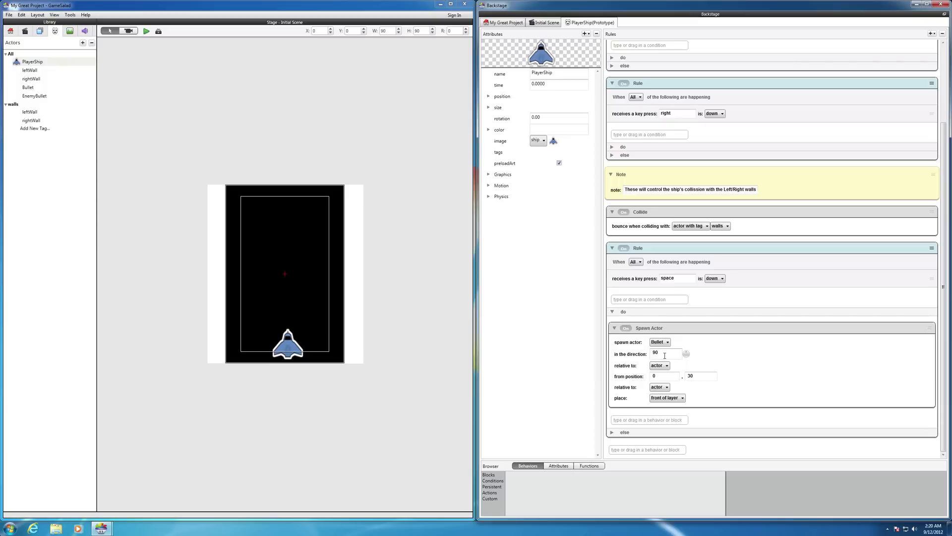
click(682, 398)
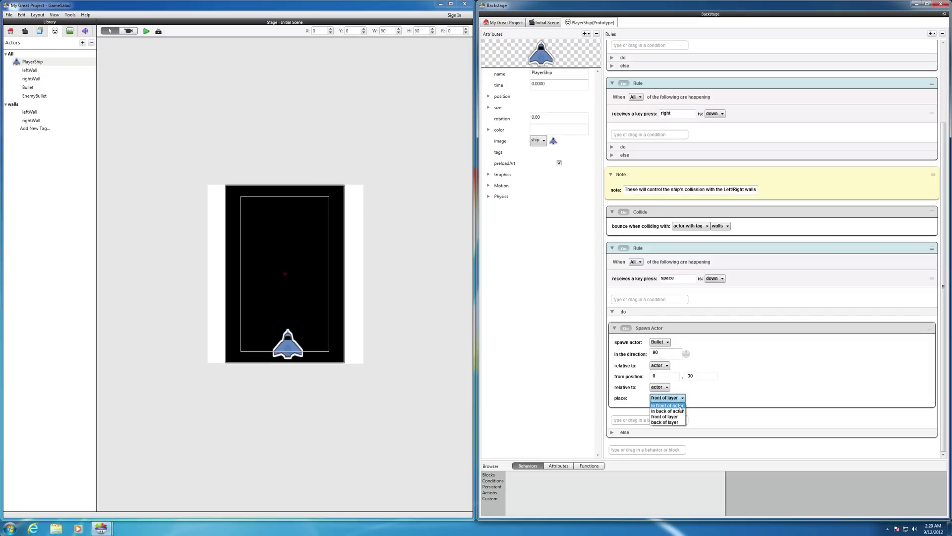
click(681, 406)
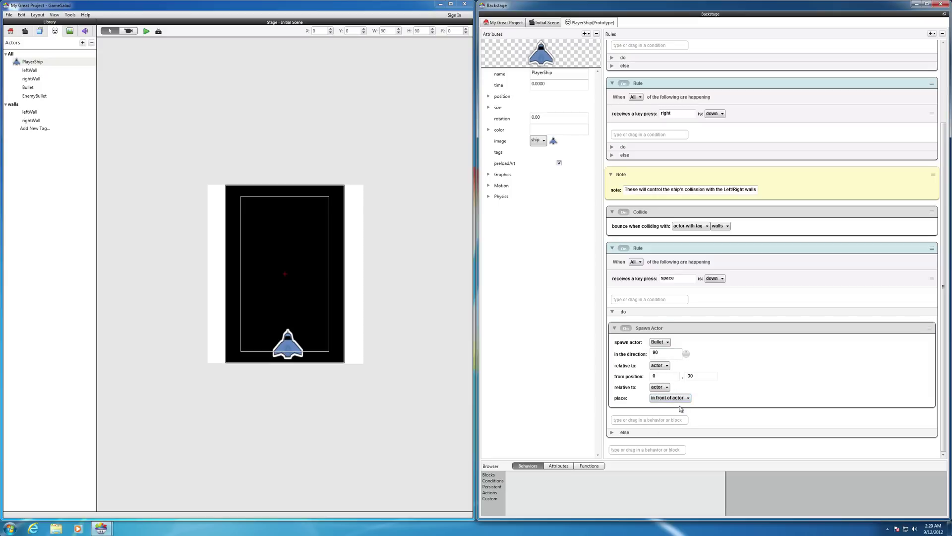
Step: Set the vertical spawn position of the Bullet to 40 in the Spawn Actor behavior
click(694, 375)
drag(694, 375, 685, 377)
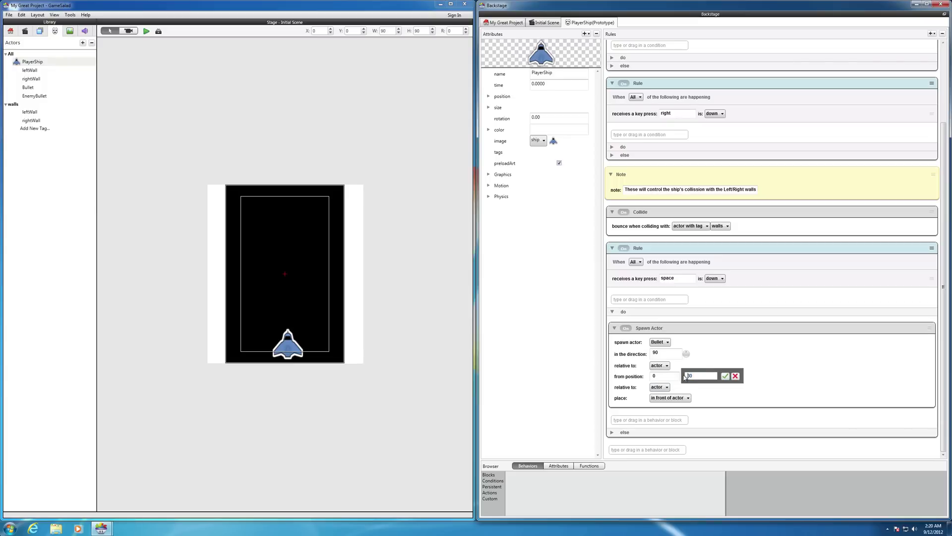
double_click(686, 377)
text(40)
click(723, 376)
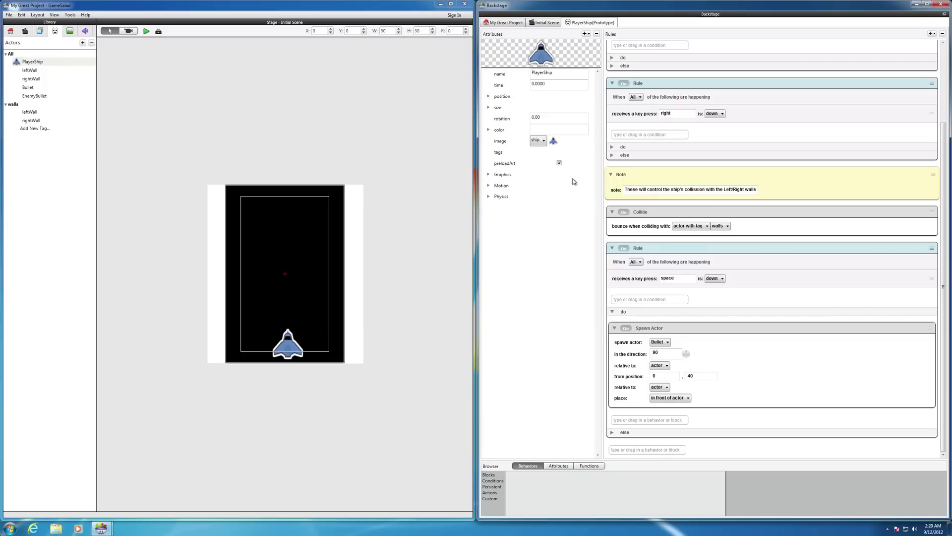
Step: Preview the game, moving the ship left and right to test its firing, and return to the editor
click(145, 31)
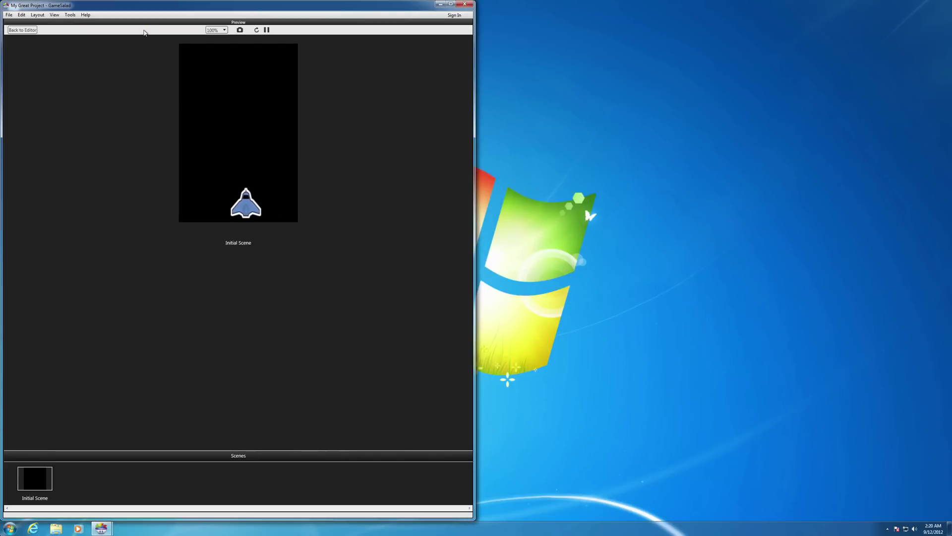
key(Left)
key(Left)
key(Right)
key(Left)
key(Right)
click(22, 30)
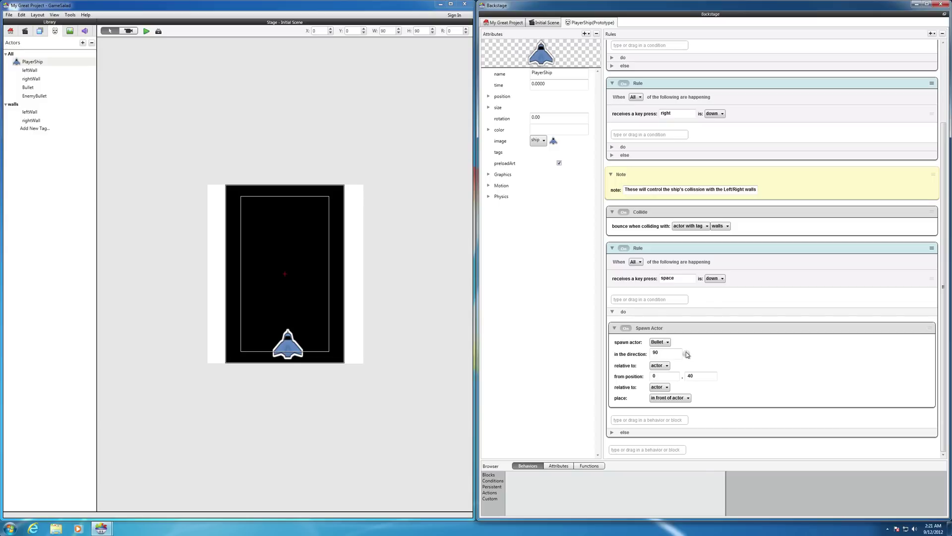
Step: Set the Spawn Actor direction to 0 and test it by moving and firing in the preview before returning to the editor
mouse_move(687, 354)
mouse_down()
mouse_move(717, 356)
mouse_move(690, 357)
mouse_up()
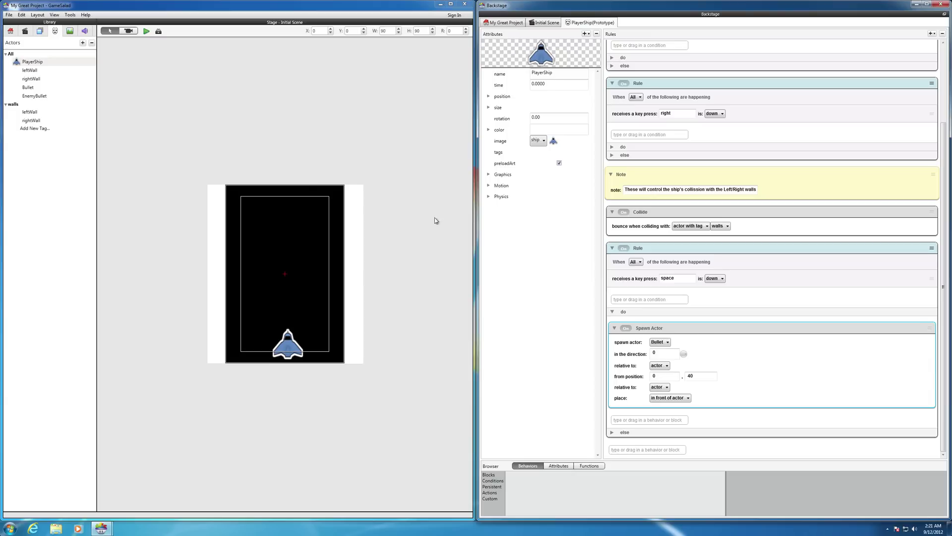
click(146, 31)
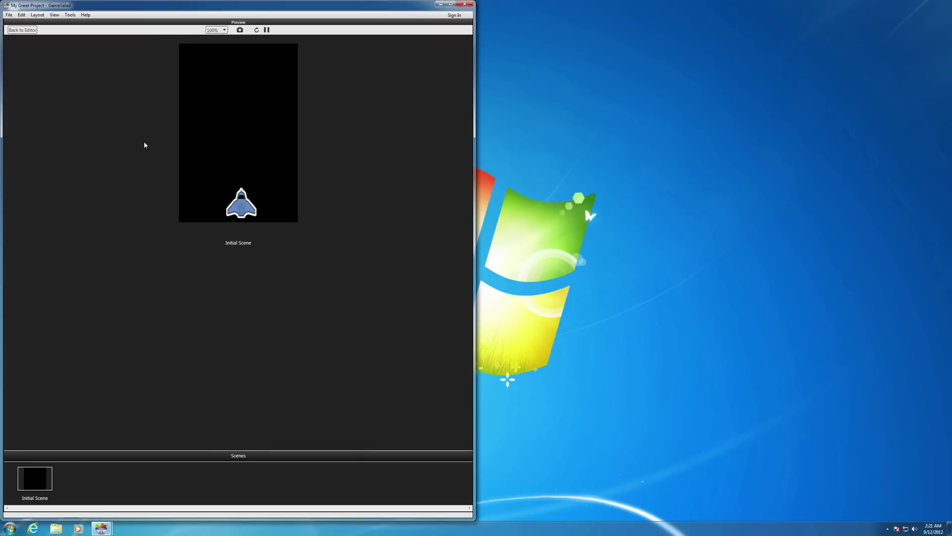
key(Left)
key(Right)
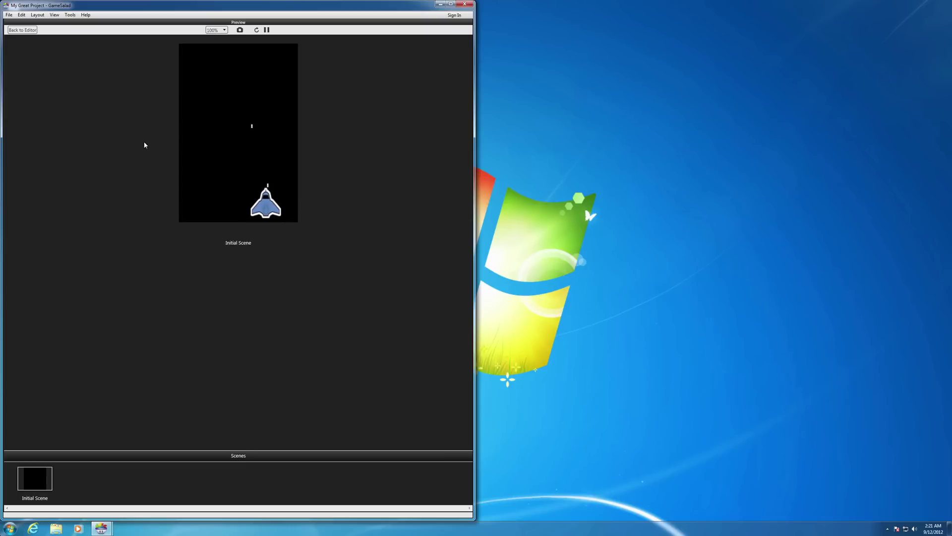
key(Left)
key(Right)
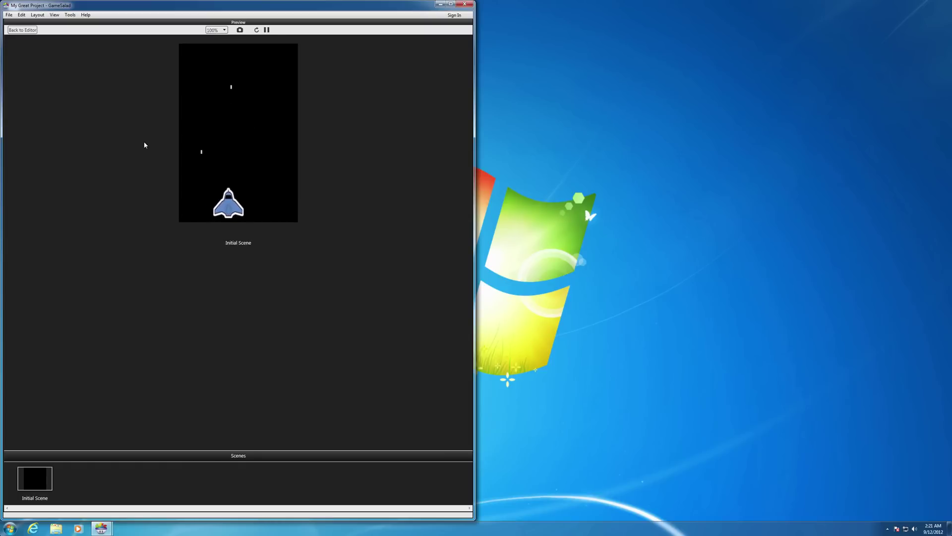
key(Right)
key(Left)
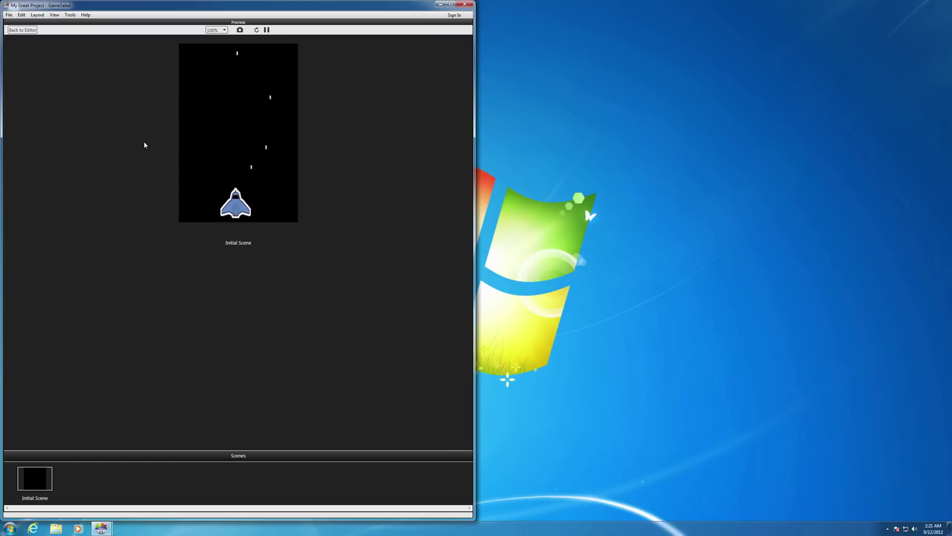
key(Right)
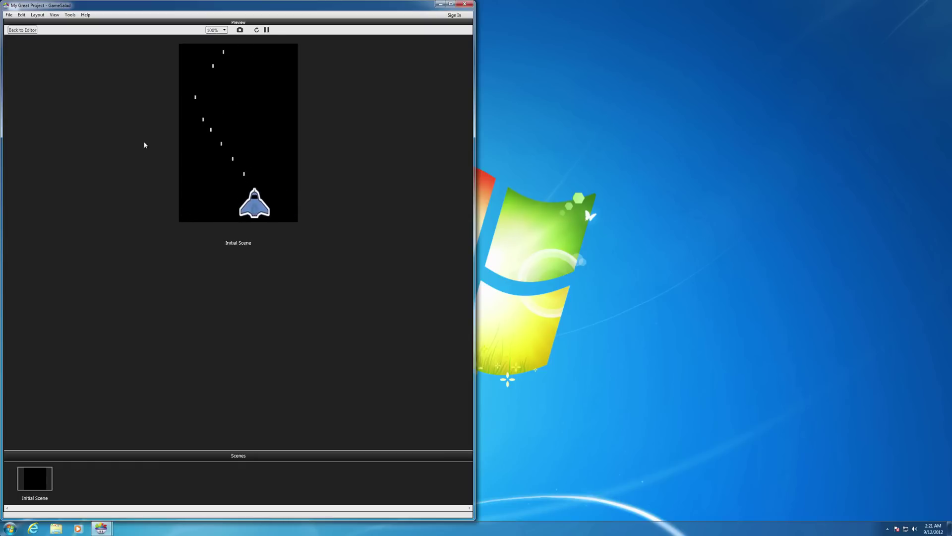
key(Left)
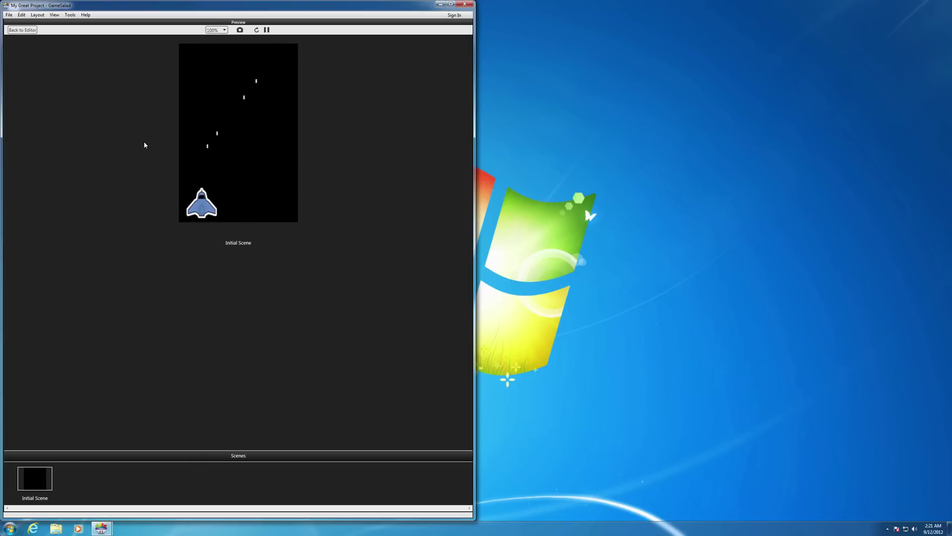
key(Right)
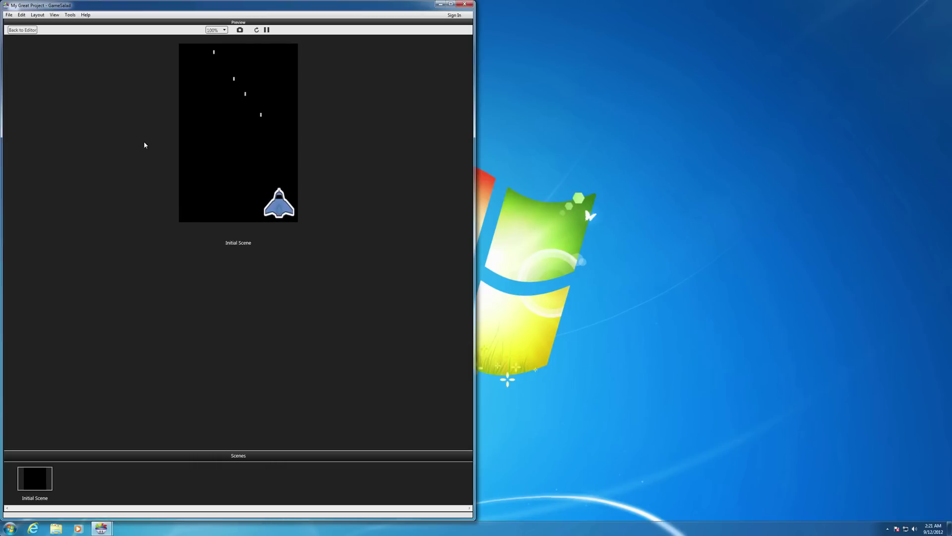
click(22, 31)
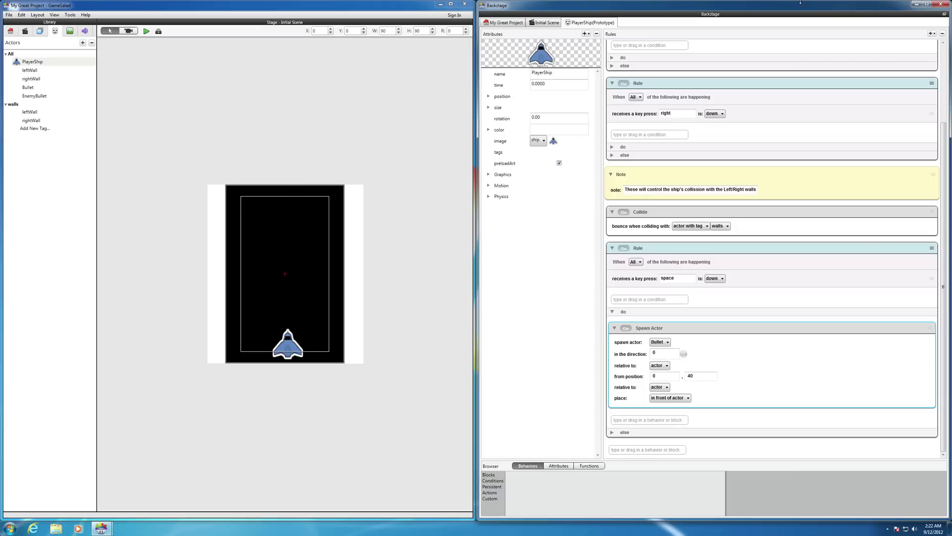
Step: Set the vertical spawn position of the Bullet to 30 in the Spawn Actor behavior
mouse_move(793, 2)
click(690, 375)
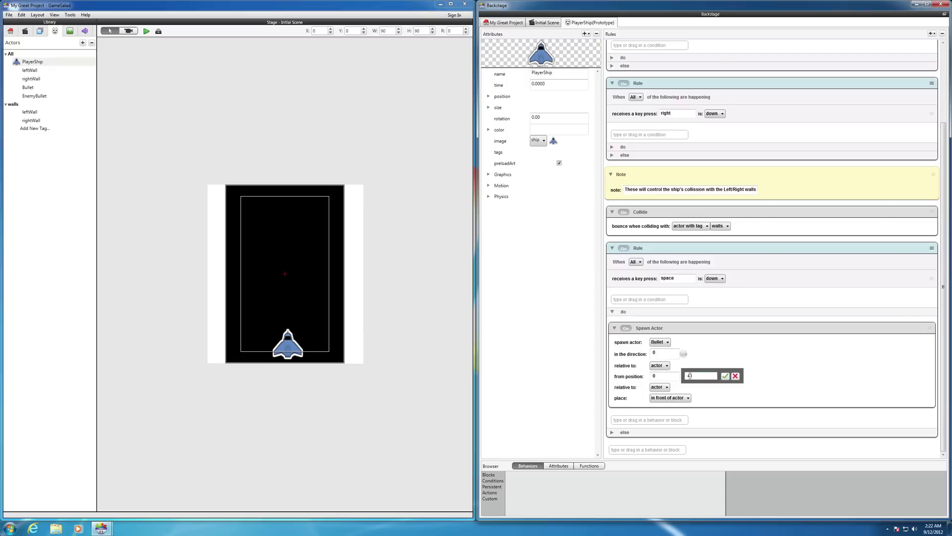
key(BackSpace)
key(BackSpace)
text(30)
click(725, 376)
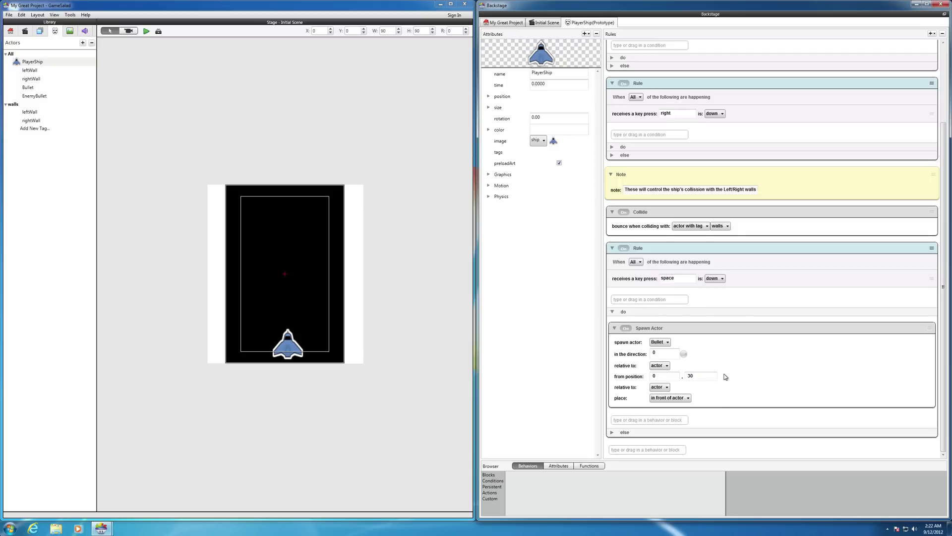
Step: Preview the Initial Scene again, moving the ship both ways while firing to check the bullets' starting point, and return to the editor
click(145, 31)
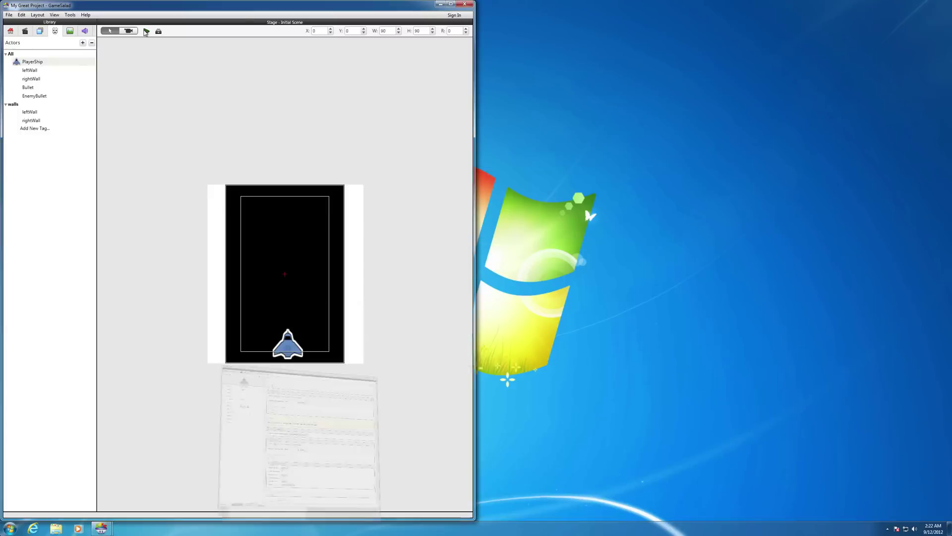
key(Right)
key(Left)
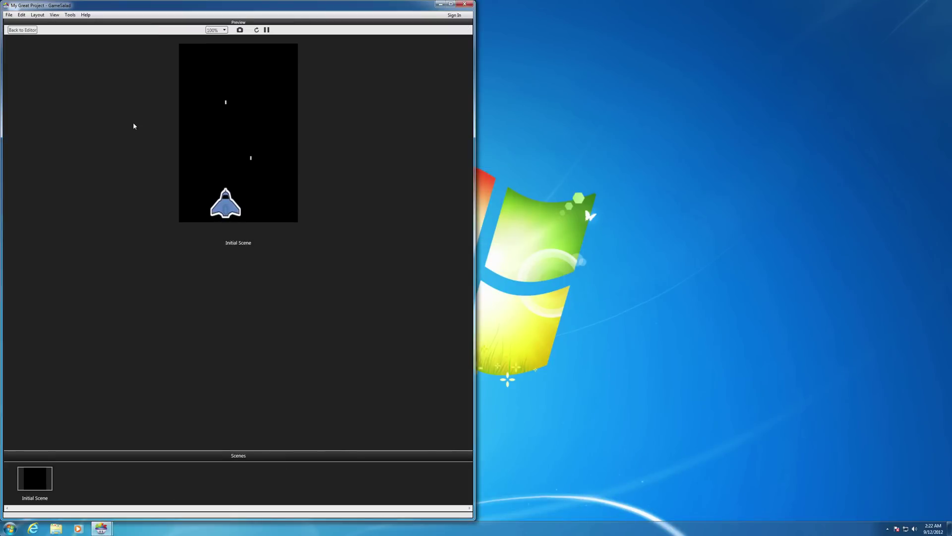
key(Right)
key(Right)
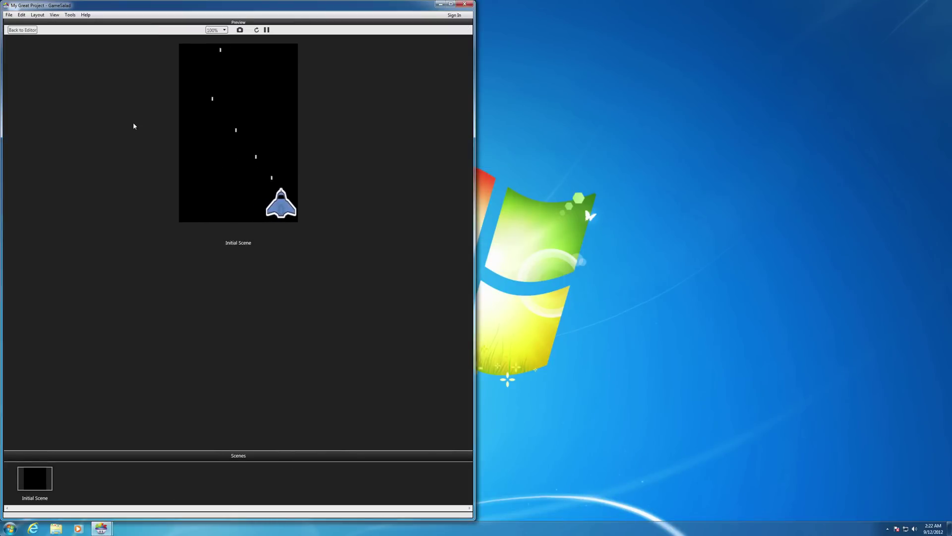
key(Left)
key(Left)
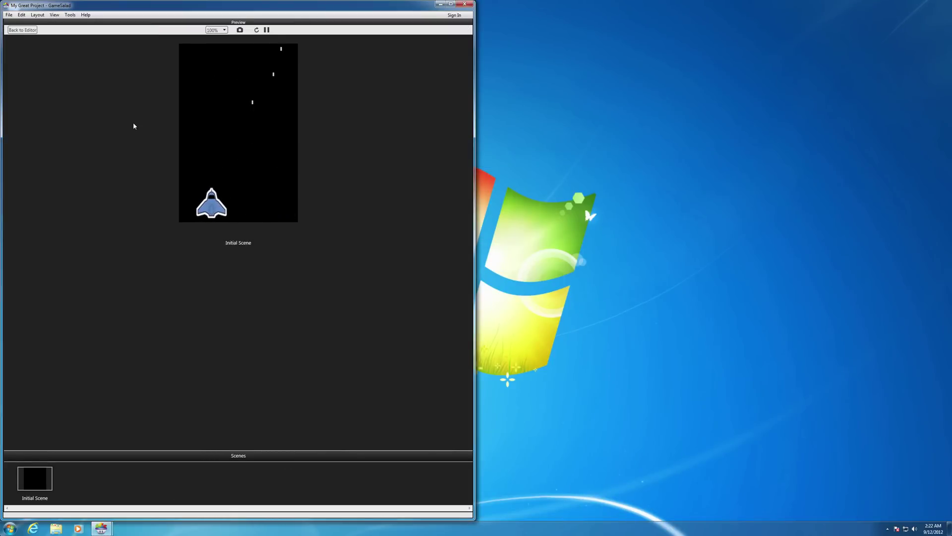
key(Right)
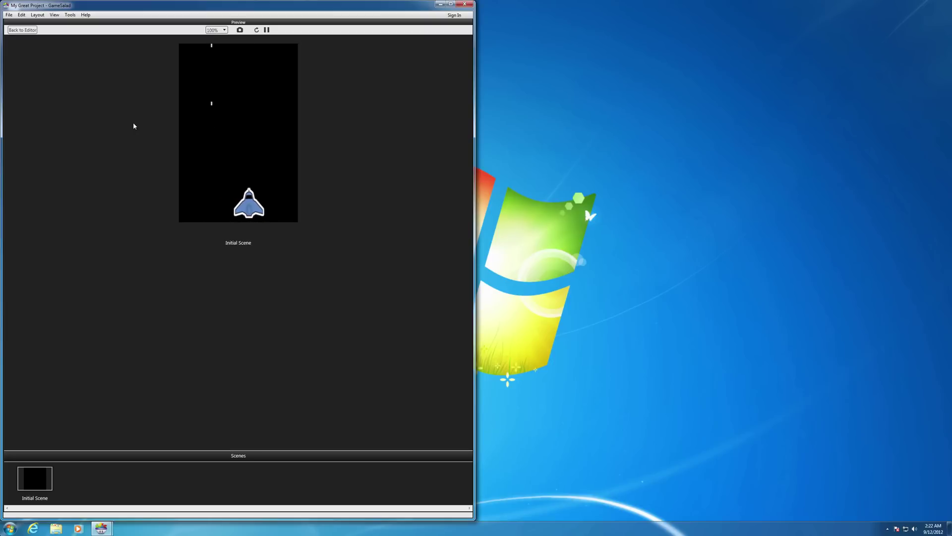
key(Left)
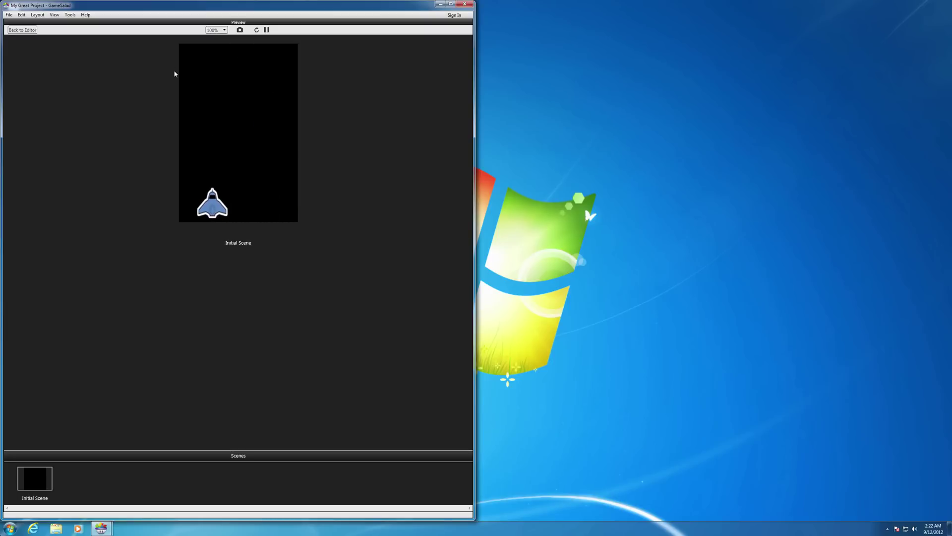
click(35, 32)
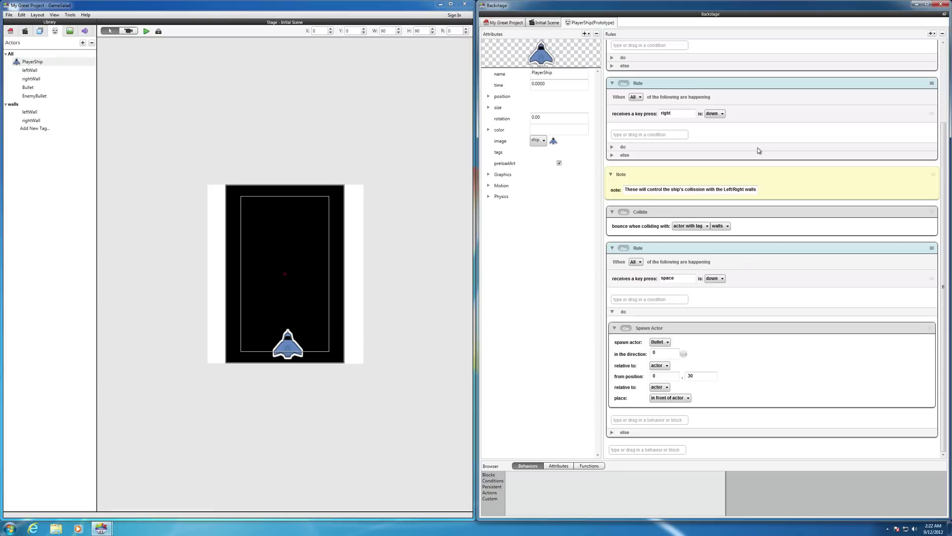